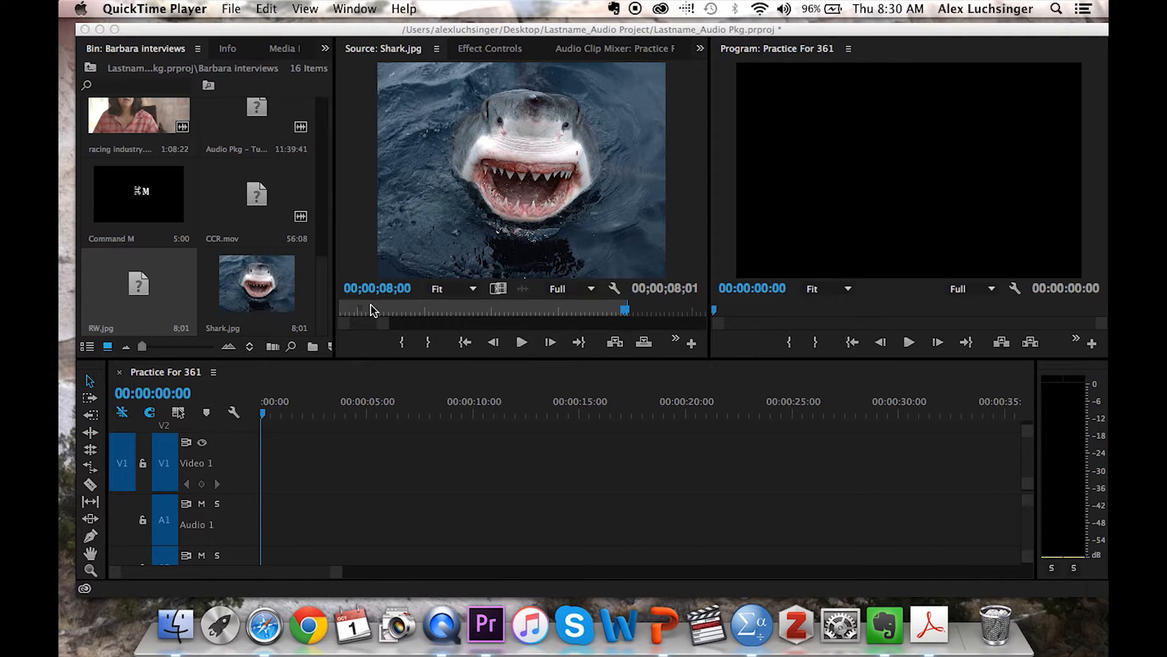
# - Place Shark.jpg on Video 1 at the start of the sequence and scale the clip to frame size
pyautogui.doubleClick(263, 276)
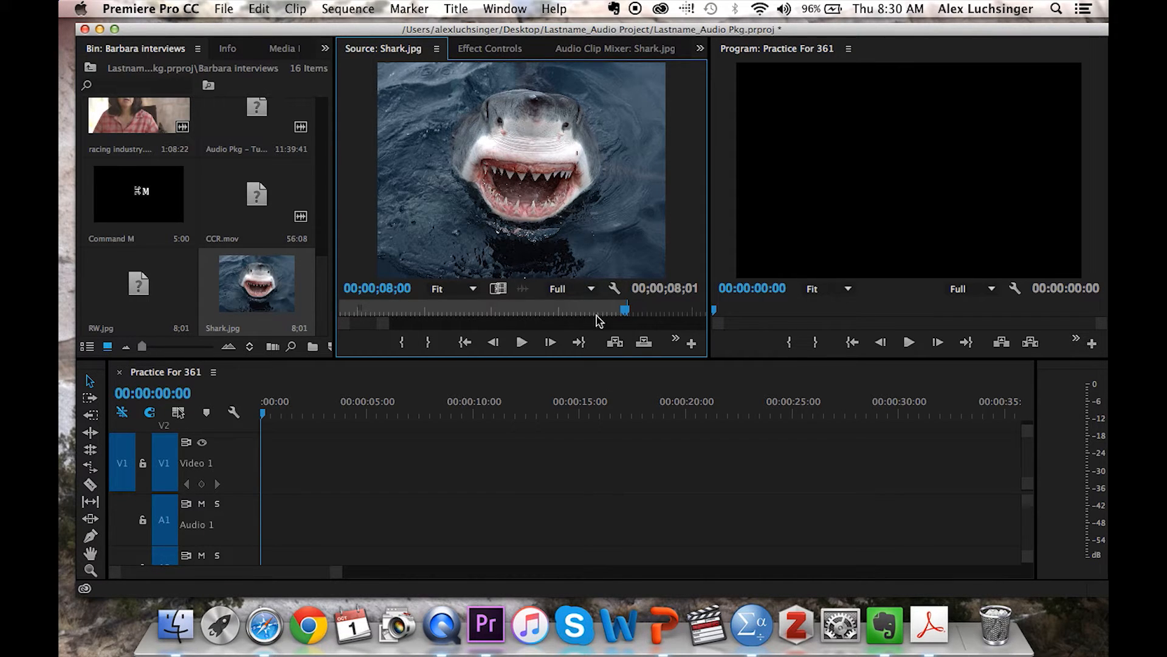
pyautogui.click(643, 342)
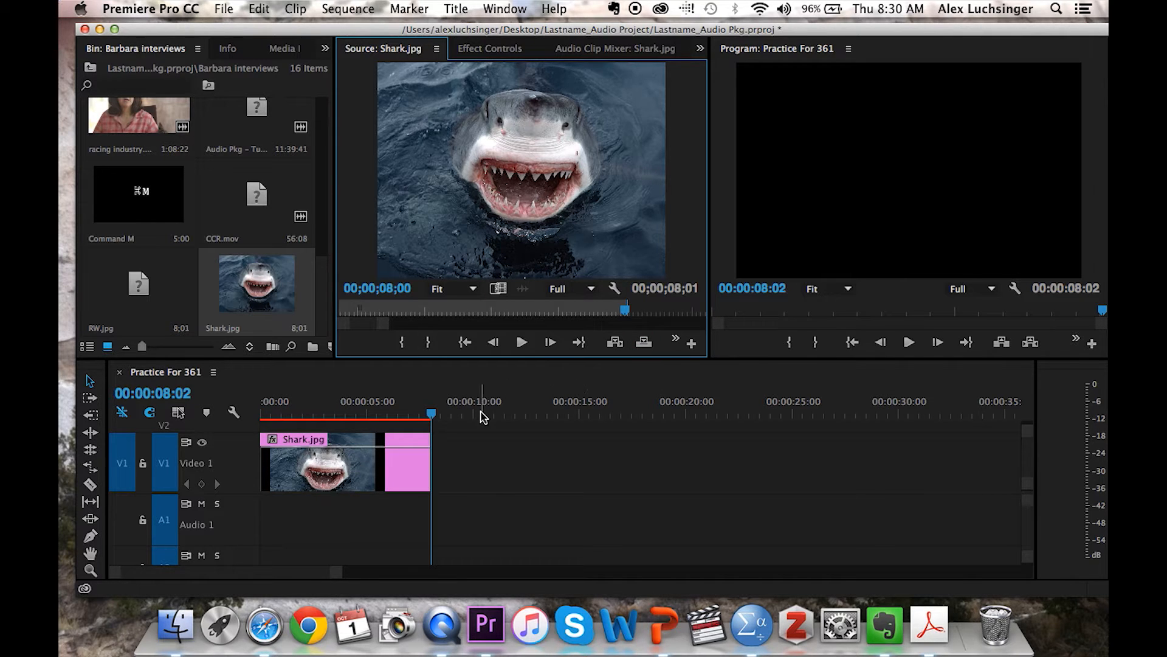
pyautogui.moveTo(392, 413); pyautogui.dragTo(248, 404)
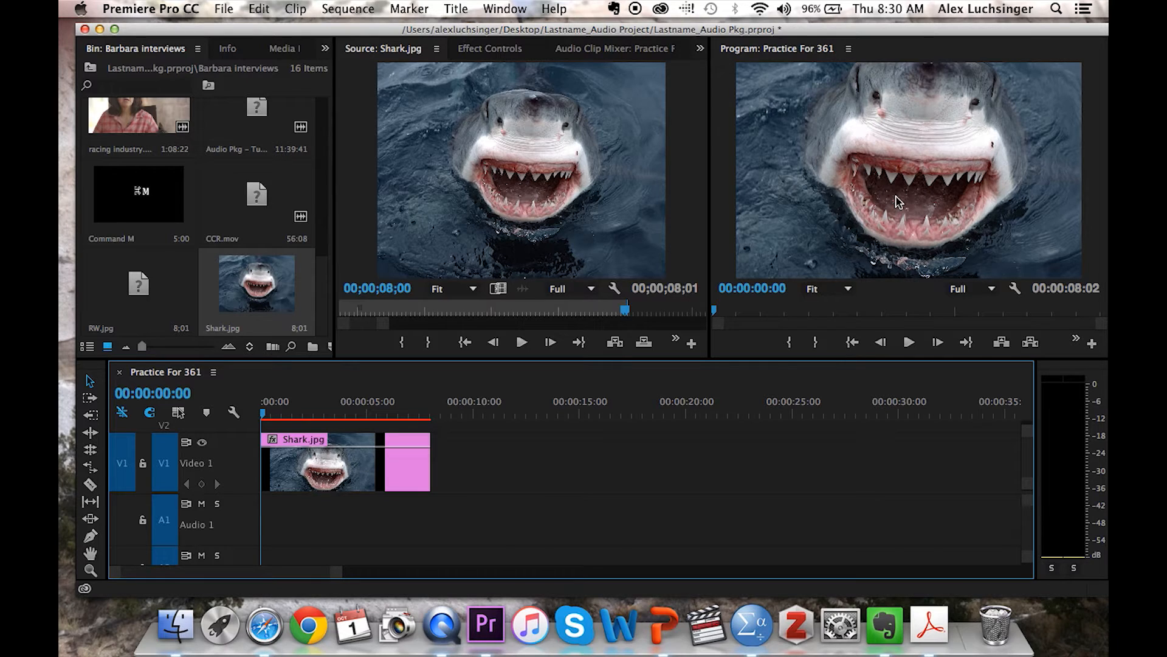
pyautogui.rightClick(360, 474)
pyautogui.scroll(-10, 402, 500)
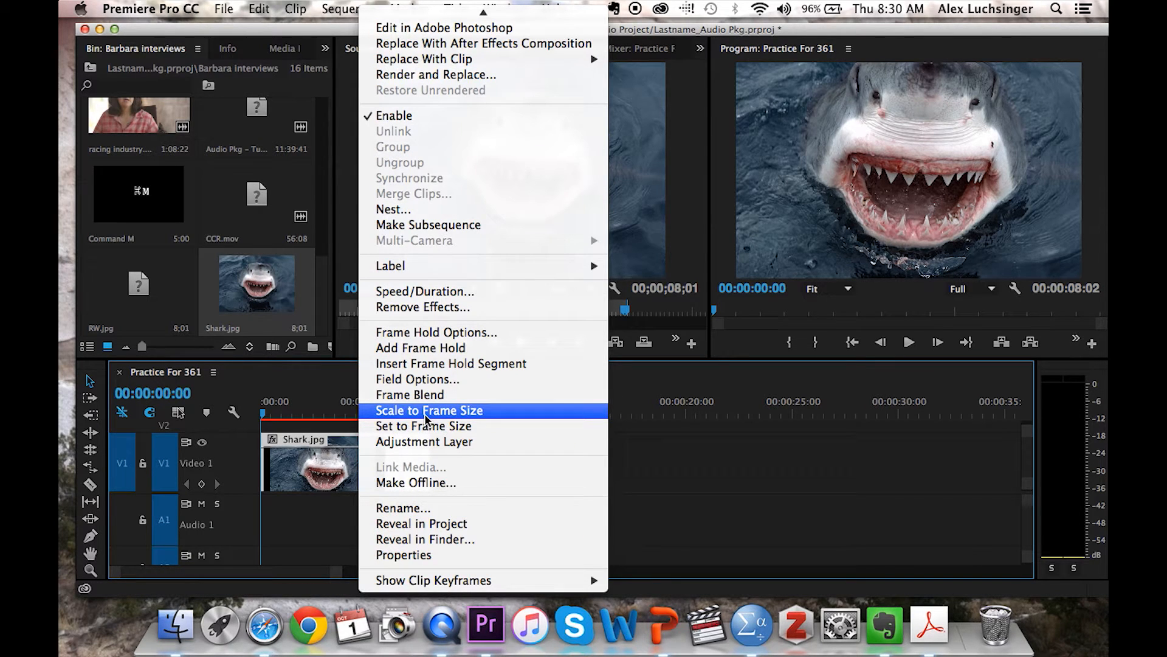
pyautogui.click(425, 413)
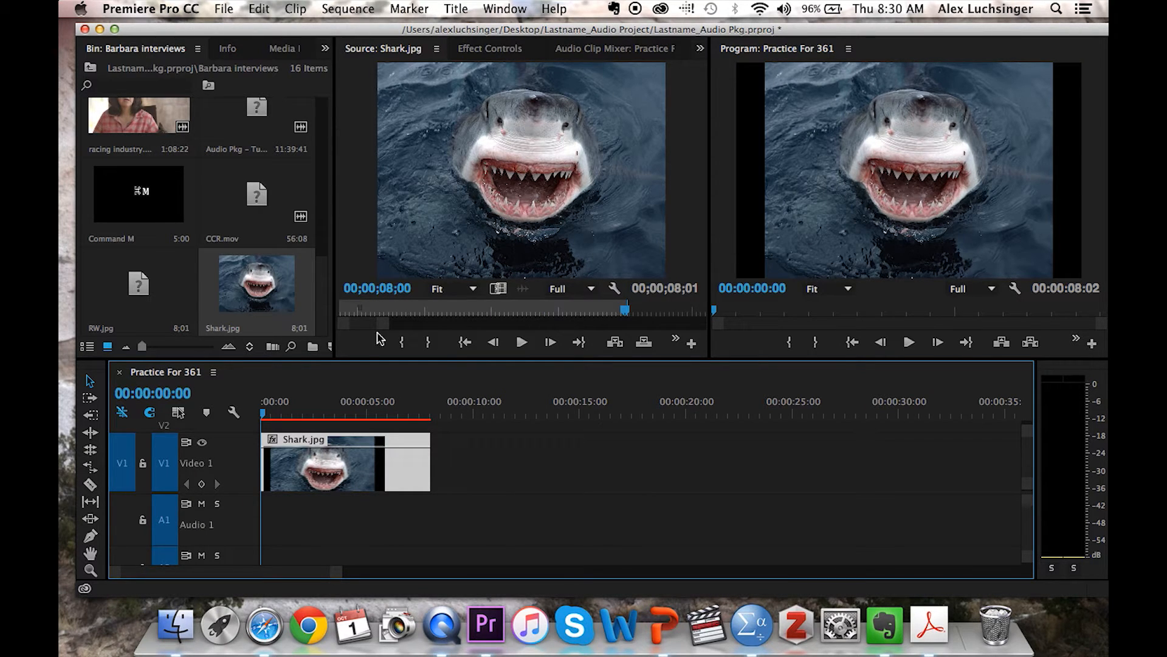
# - Set the Shark.jpg clip's Motion scale to 124 so the image fills the frame's width
pyautogui.doubleClick(351, 465)
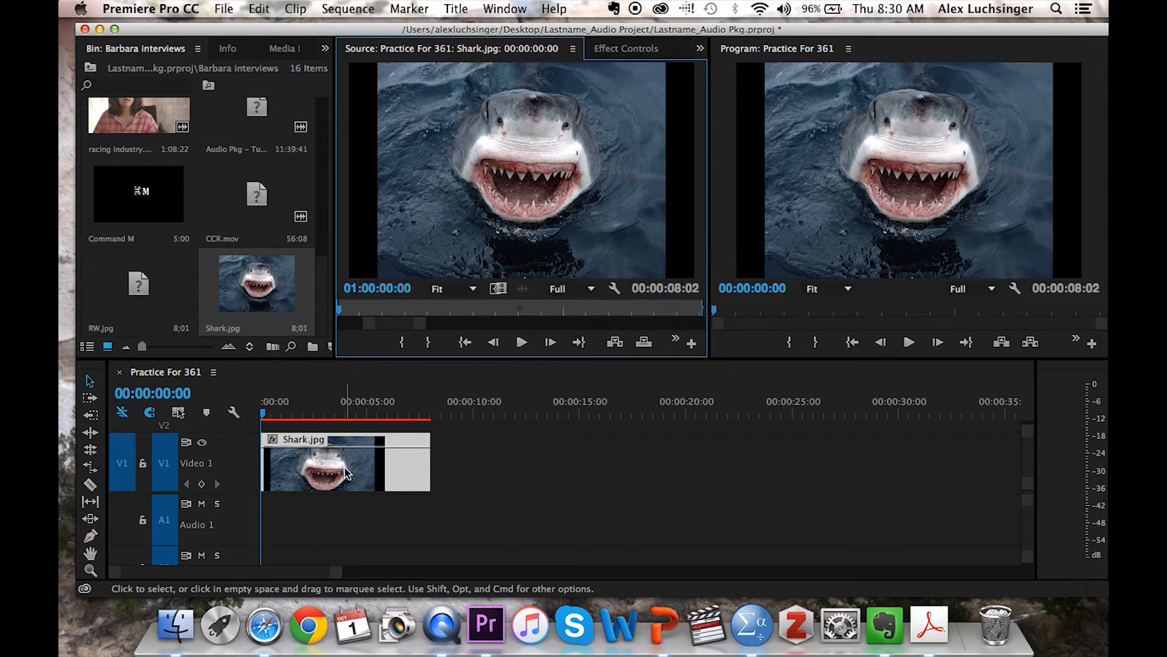
pyautogui.click(626, 51)
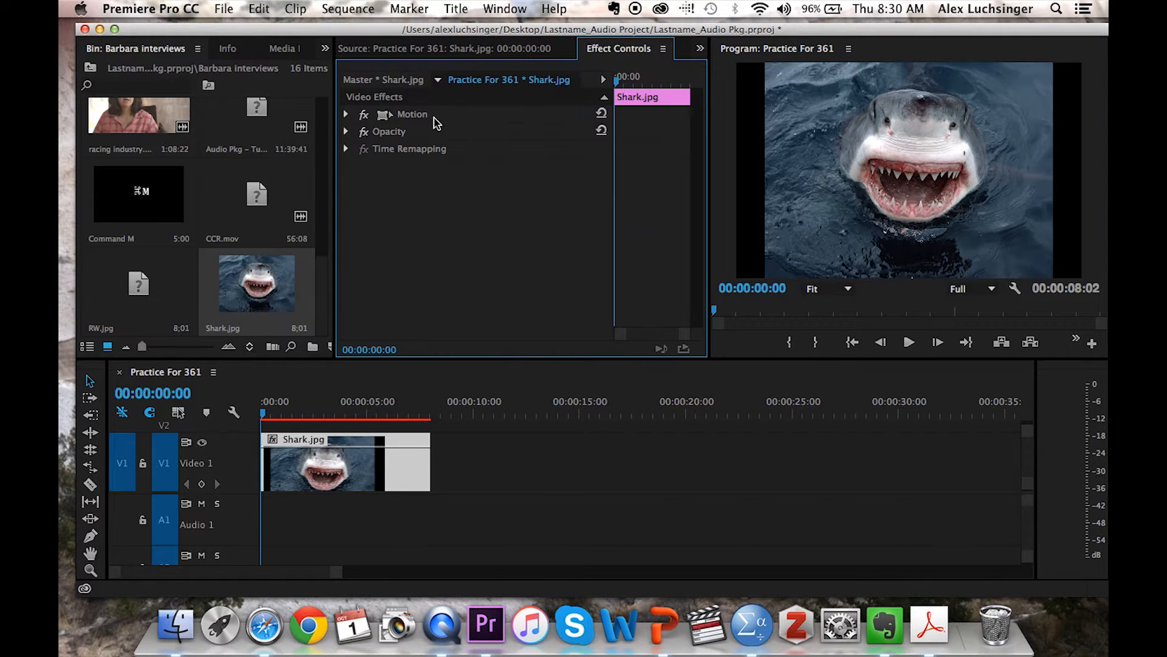
pyautogui.click(345, 115)
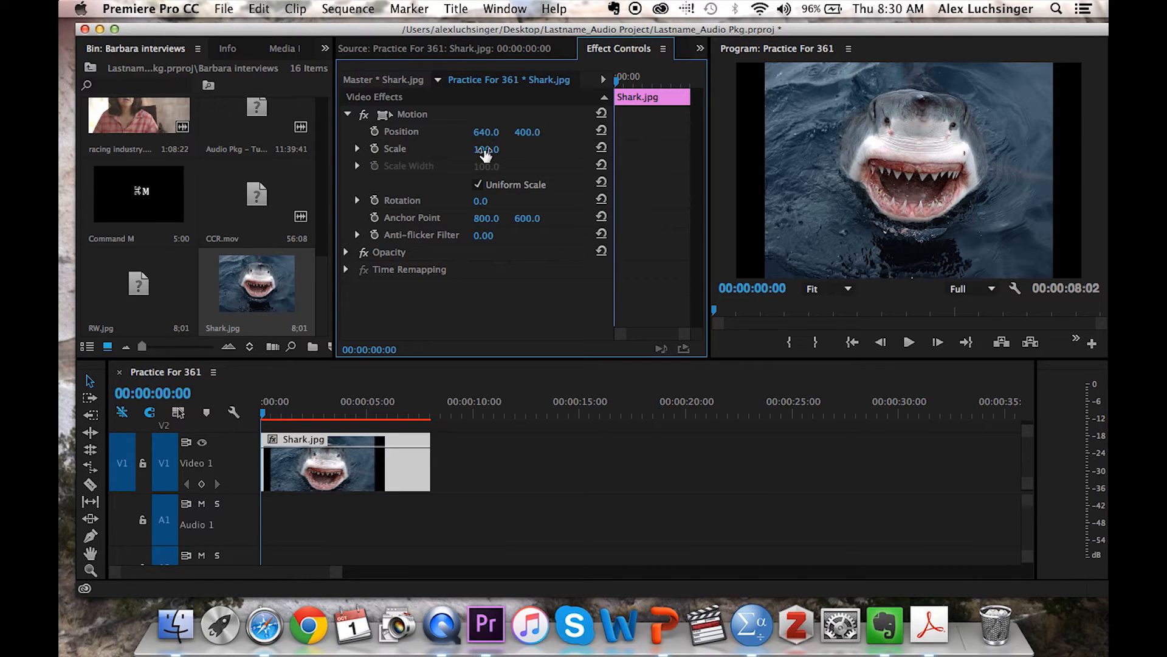
pyautogui.moveTo(486, 149); pyautogui.dragTo(501, 149)
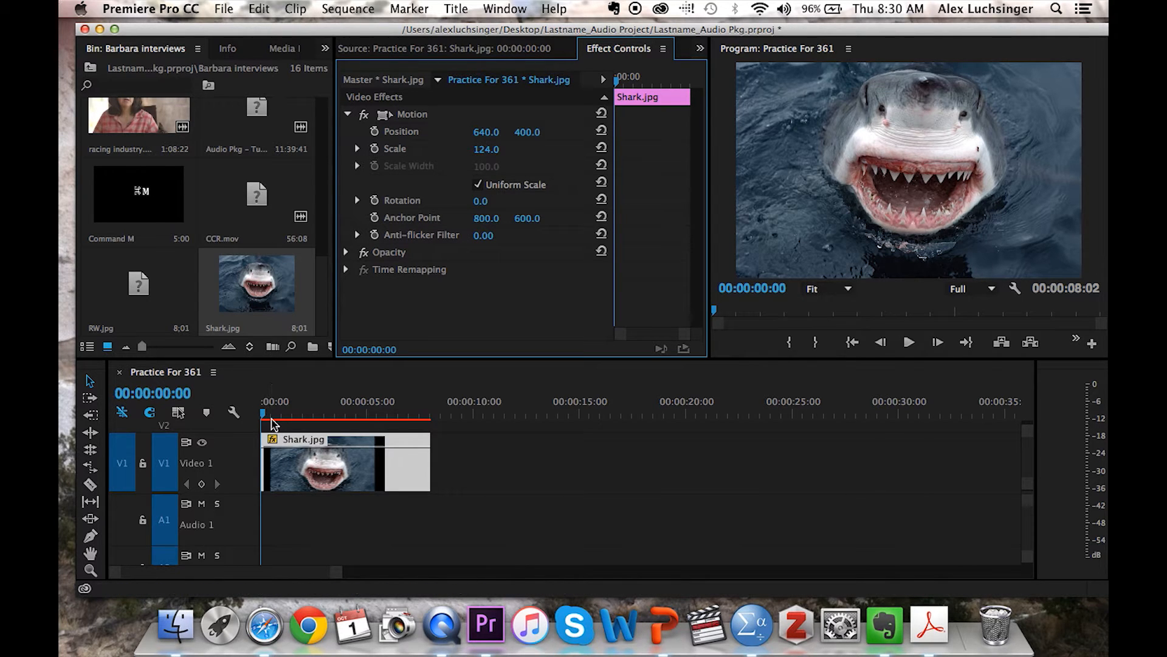
# - Keyframe the clip's scale from 124 on its first frame to 170 at 00:00:08:01, and play the zoom from the start
pyautogui.click(376, 149)
pyautogui.press('End')
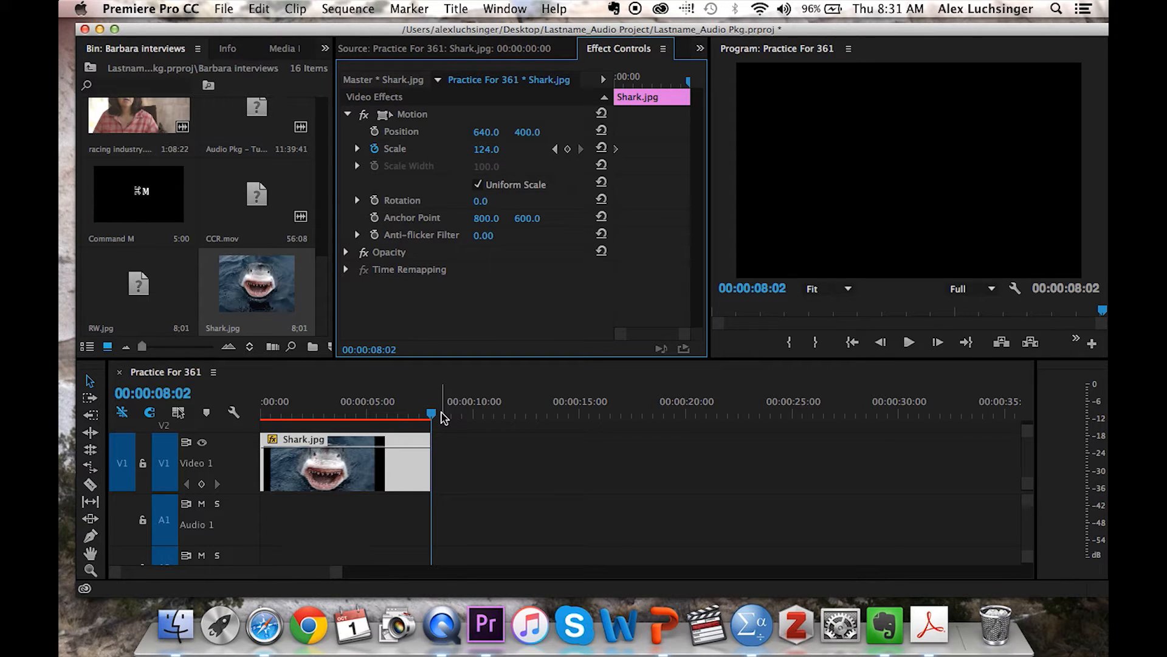
pyautogui.press('Left')
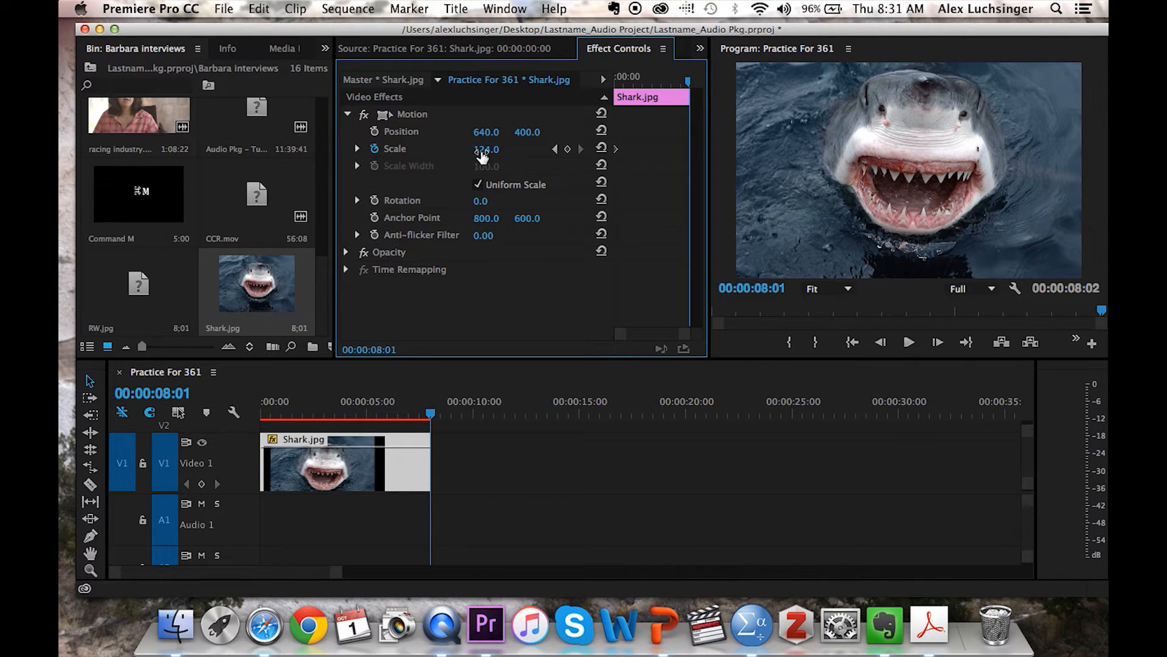
pyautogui.moveTo(486, 149); pyautogui.dragTo(514, 149)
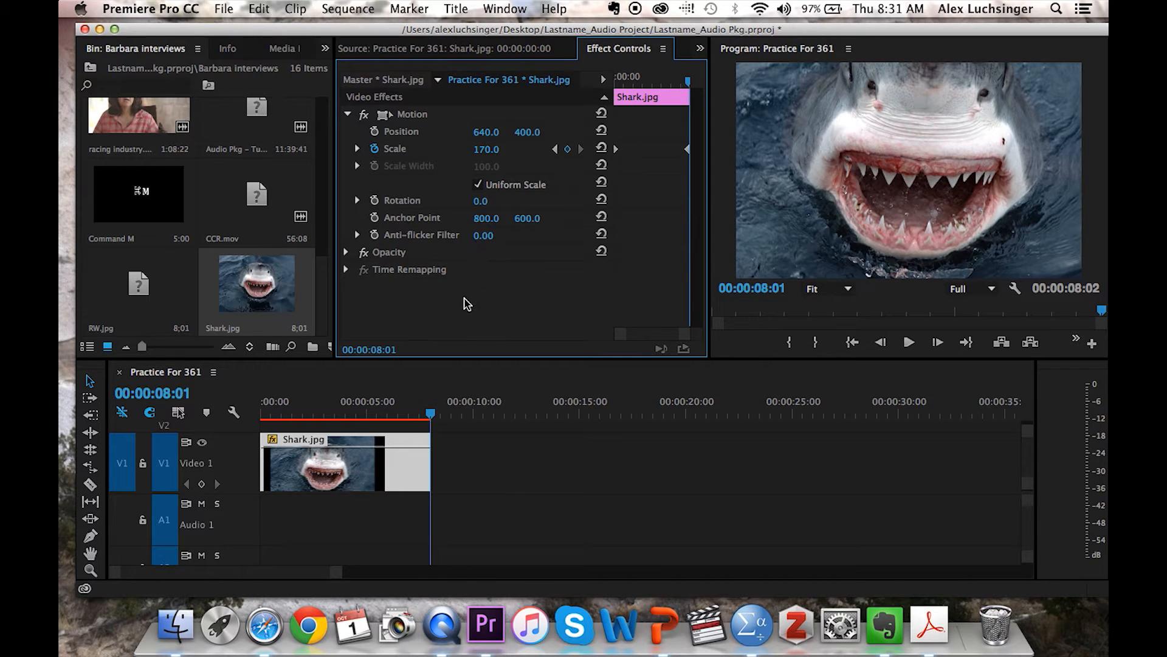
pyautogui.moveTo(302, 404); pyautogui.dragTo(216, 406)
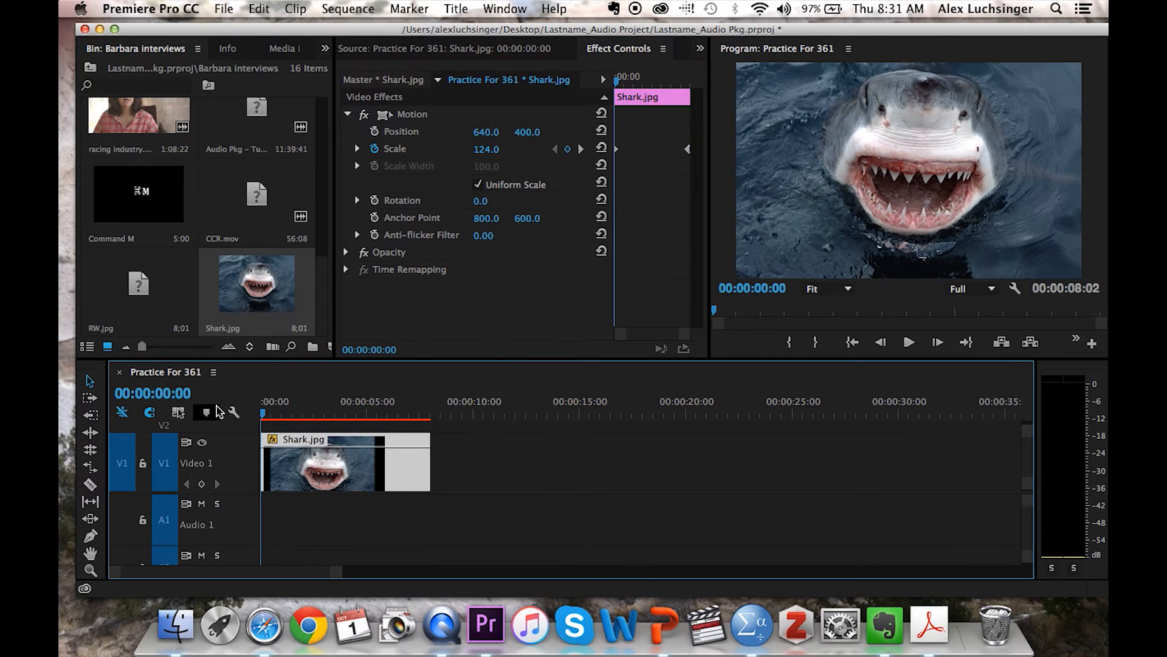
pyautogui.press('space')
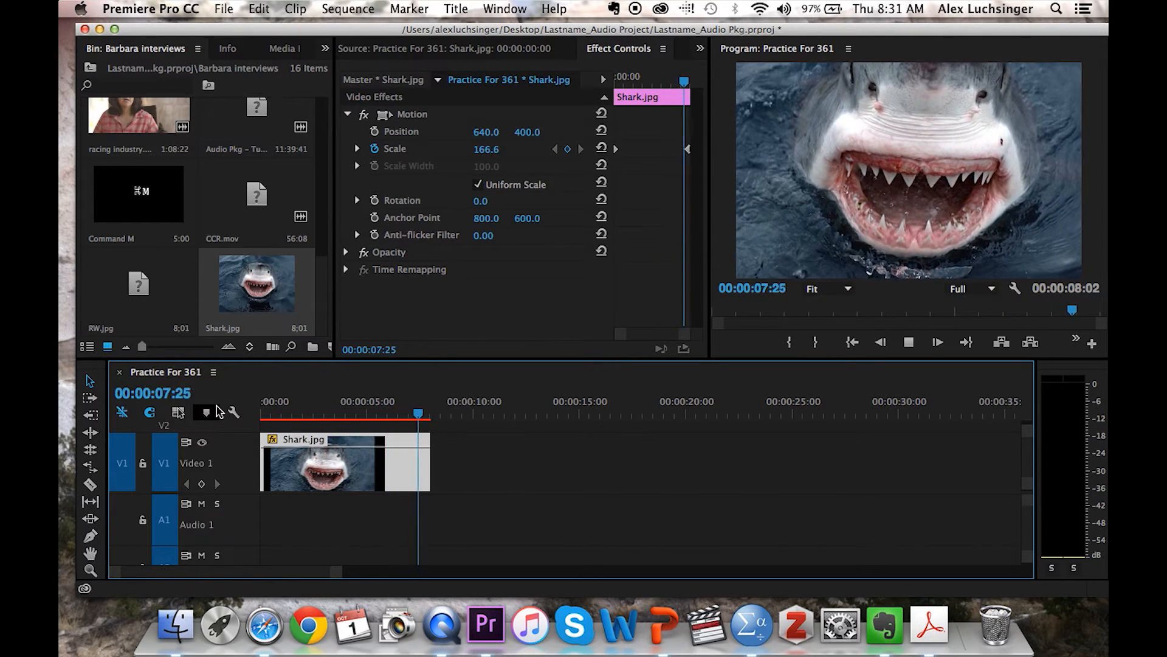
# - Add a second copy of Shark.jpg directly after the first clip and move the playhead to the cut at 00:00:08:02
pyautogui.click(246, 283)
pyautogui.doubleClick(247, 283)
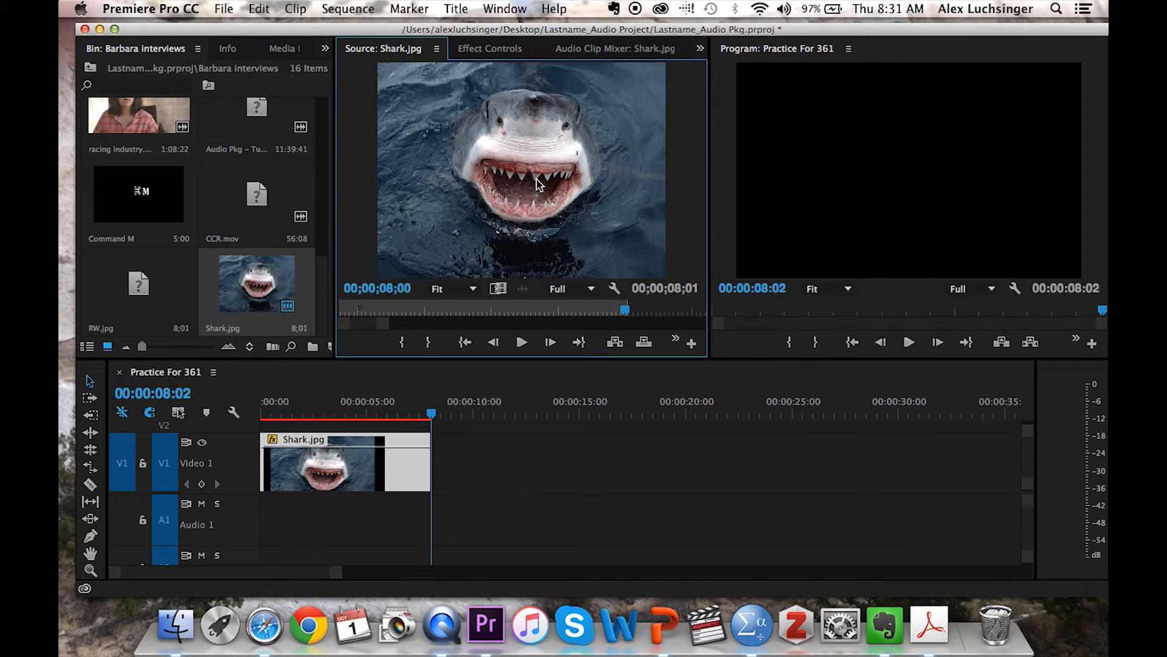
pyautogui.click(644, 341)
pyautogui.moveTo(435, 404)
pyautogui.mouseDown()
pyautogui.moveTo(417, 398)
pyautogui.moveTo(426, 405)
pyautogui.mouseUp()
pyautogui.press('Down')
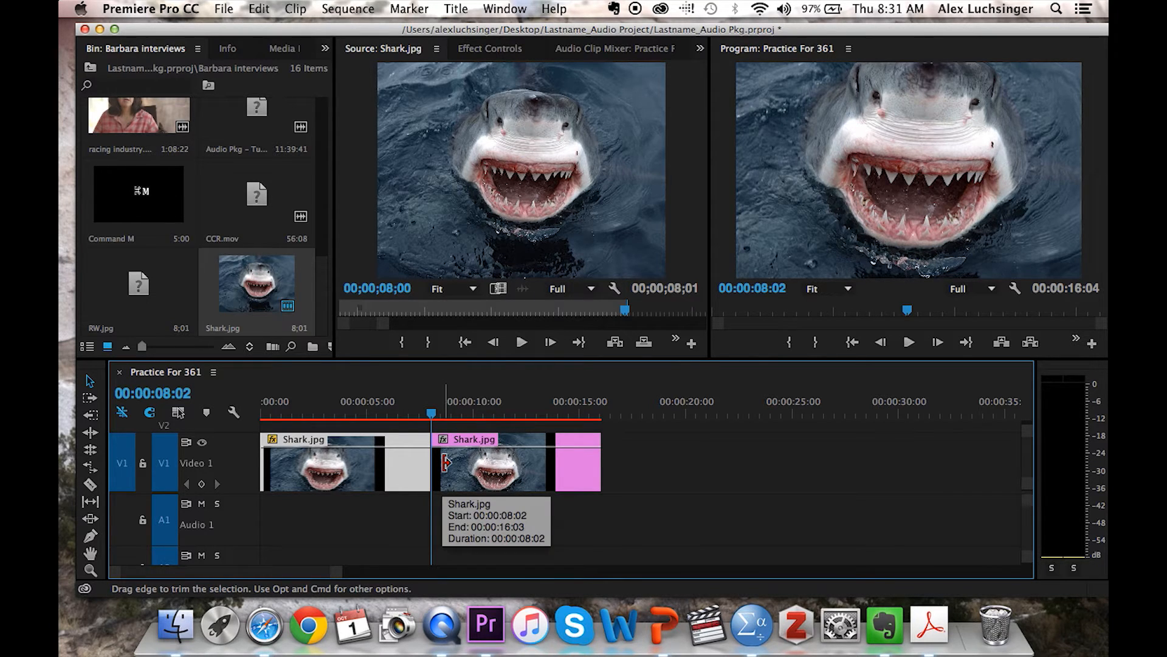
# - Scale the second Shark.jpg clip to frame size
pyautogui.doubleClick(475, 476)
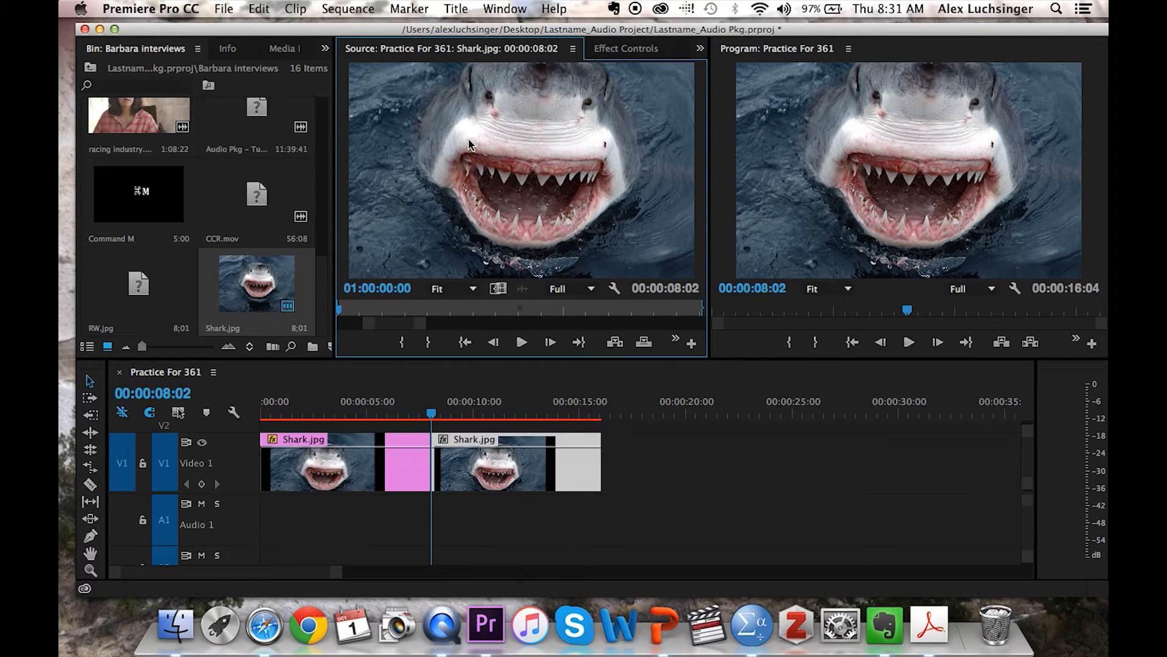
pyautogui.rightClick(524, 466)
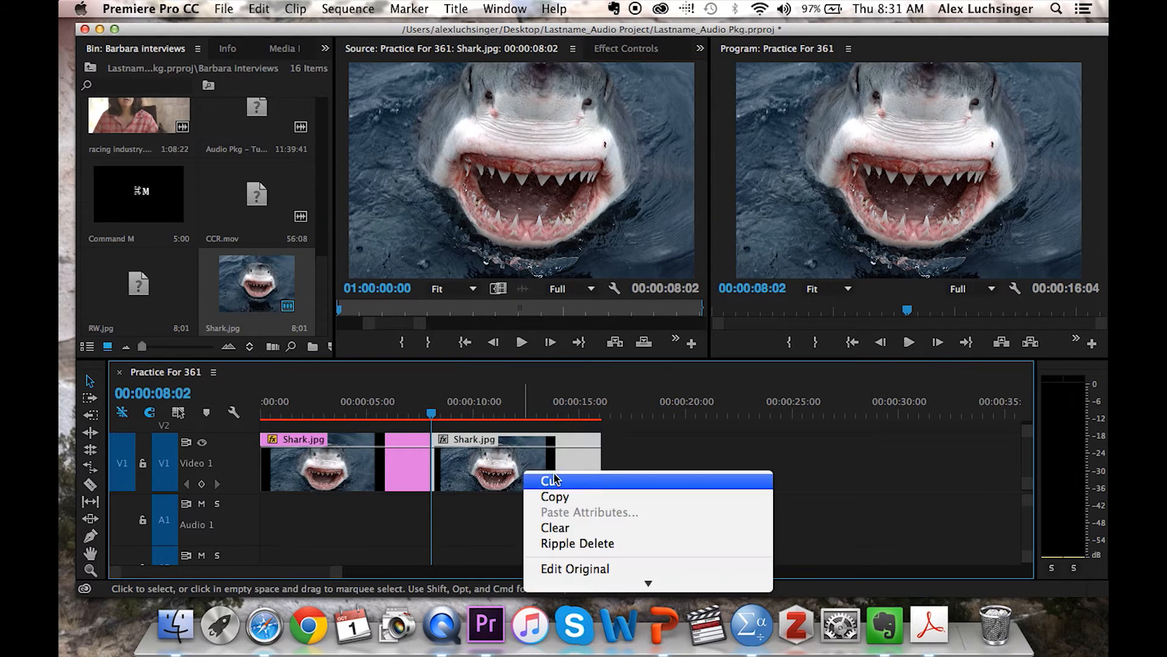
pyautogui.moveTo(570, 617)
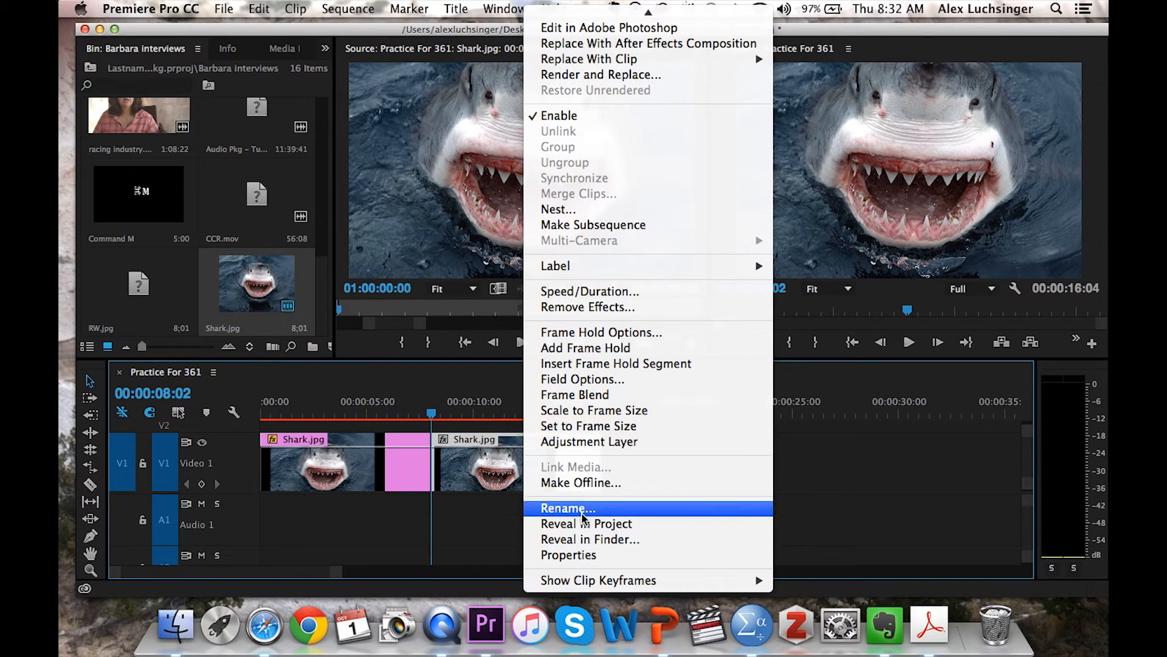
pyautogui.click(603, 410)
pyautogui.click(900, 181)
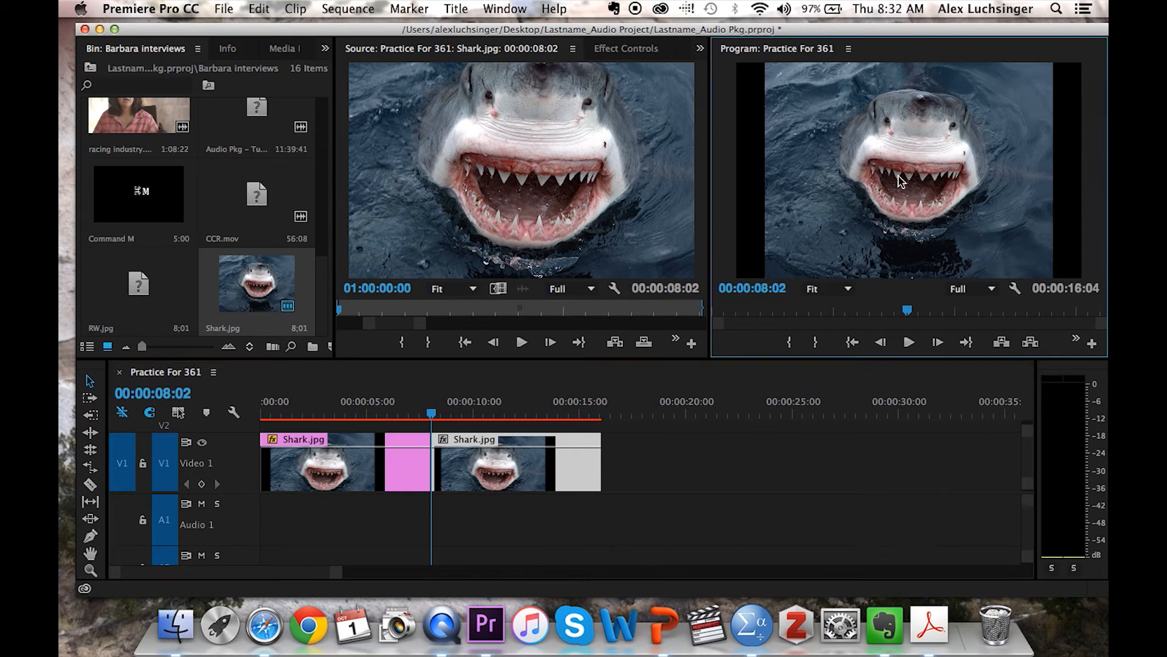
# - Set the second Shark.jpg clip's Motion scale to 275 for a close-up of the mouth
pyautogui.click(415, 106)
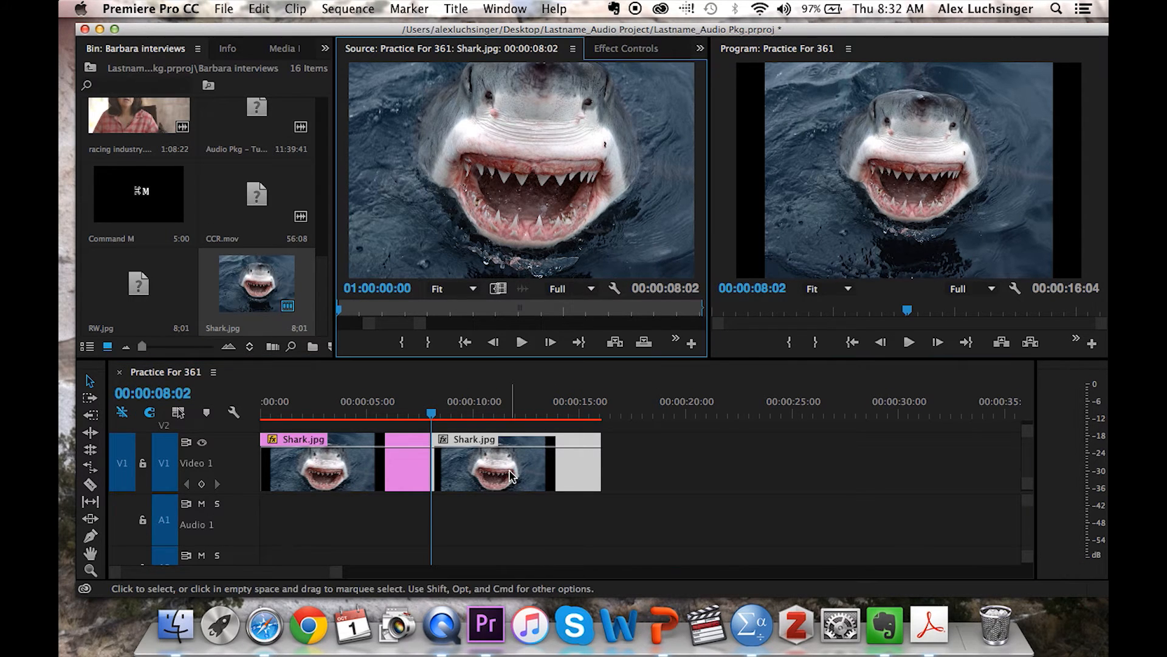
pyautogui.click(631, 50)
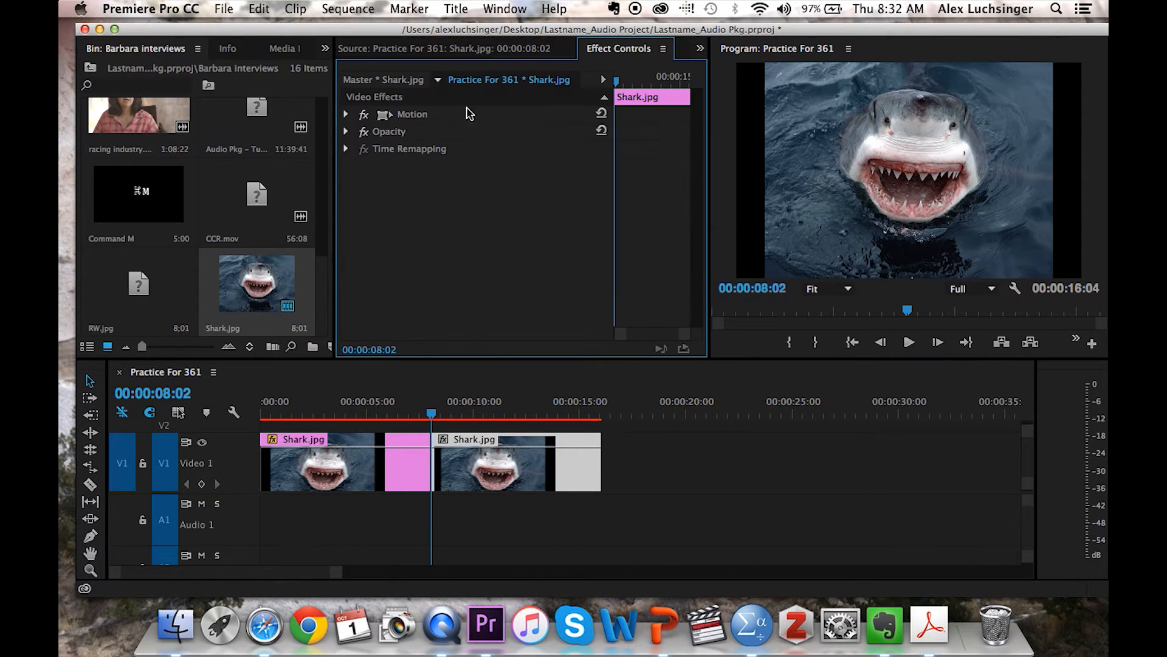
pyautogui.click(367, 116)
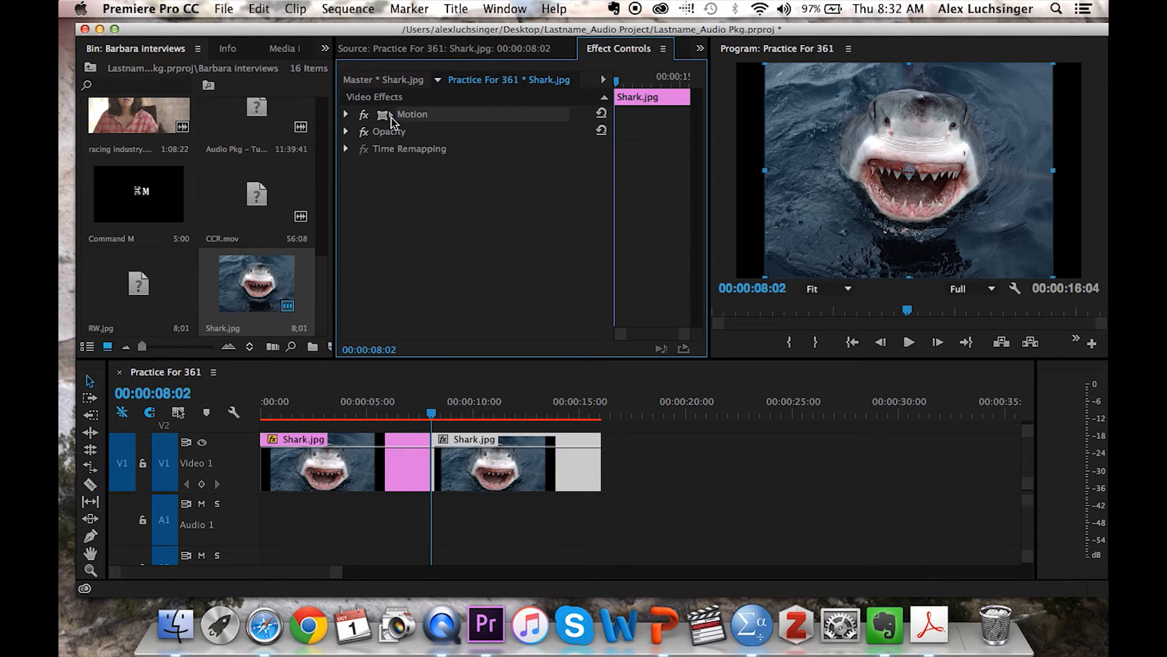
pyautogui.click(347, 115)
pyautogui.moveTo(484, 155); pyautogui.dragTo(590, 155)
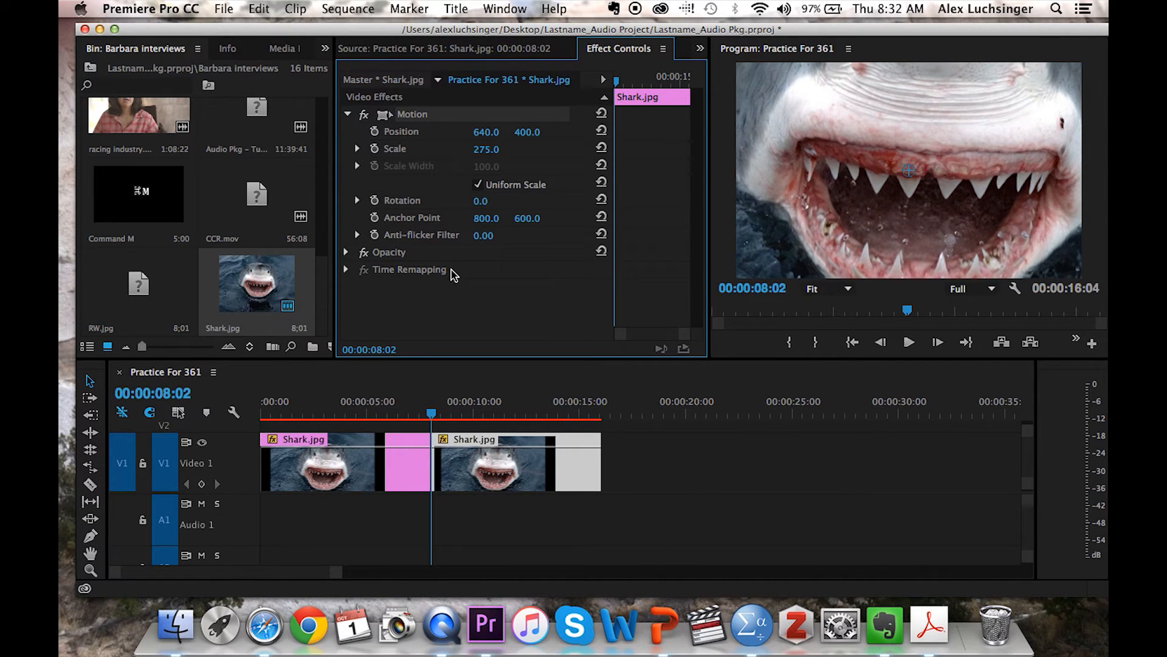
# - Play the sequence across the cut between the two shark clips and return the playhead to the cut
pyautogui.moveTo(431, 413); pyautogui.dragTo(416, 411)
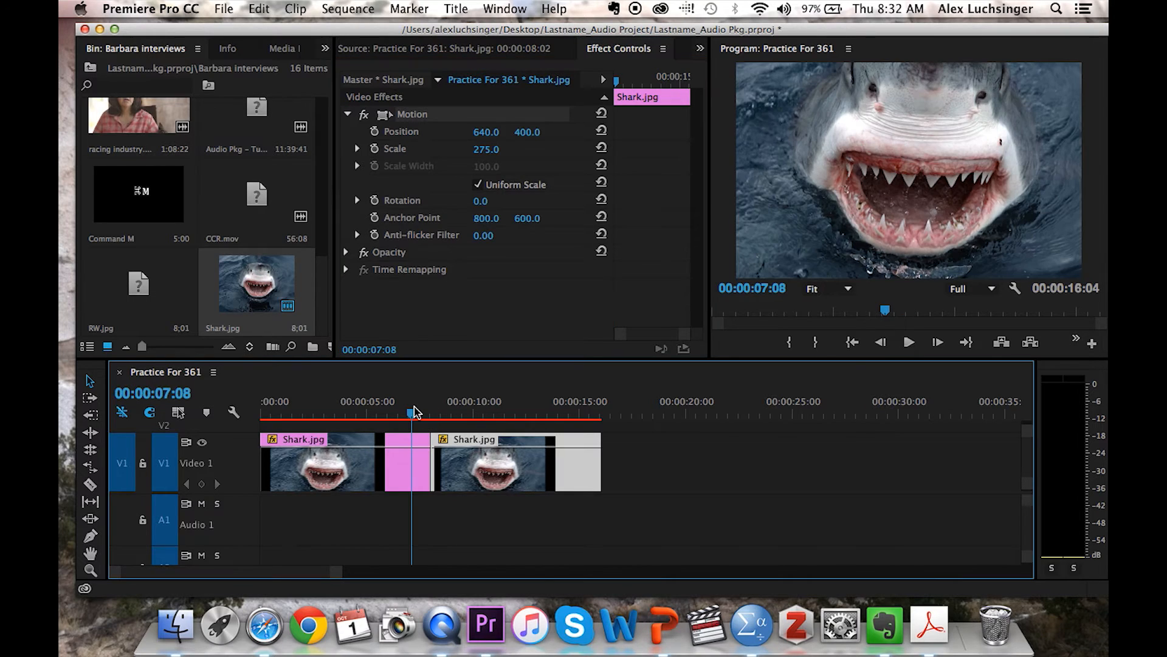
pyautogui.press('space')
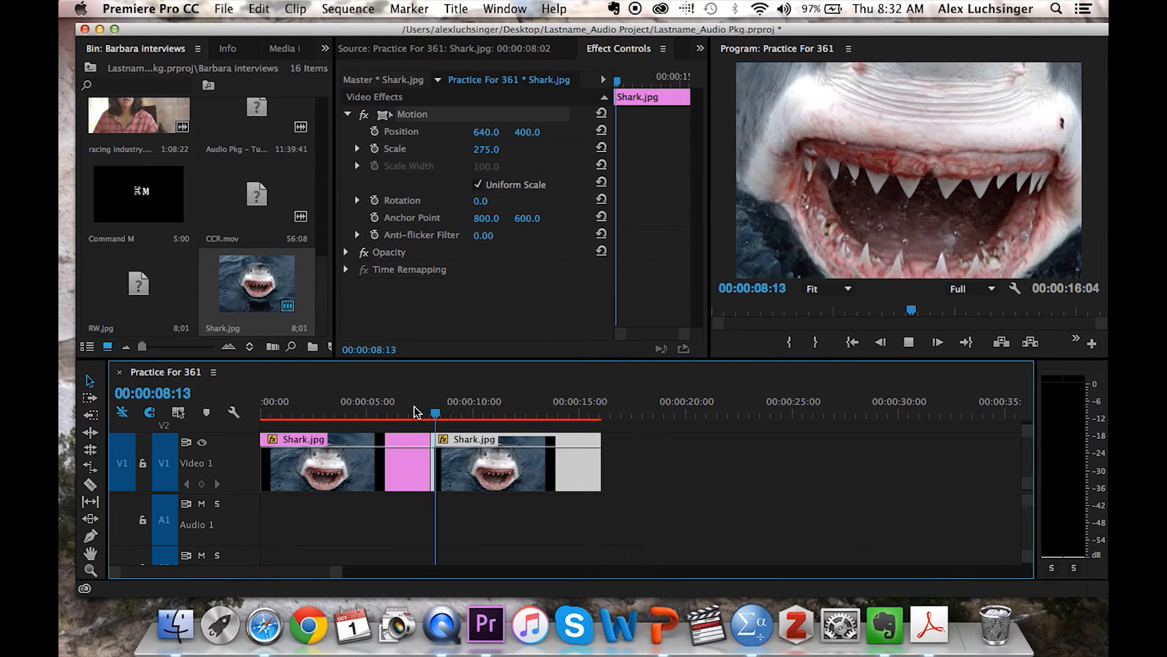
pyautogui.moveTo(433, 414); pyautogui.dragTo(431, 417)
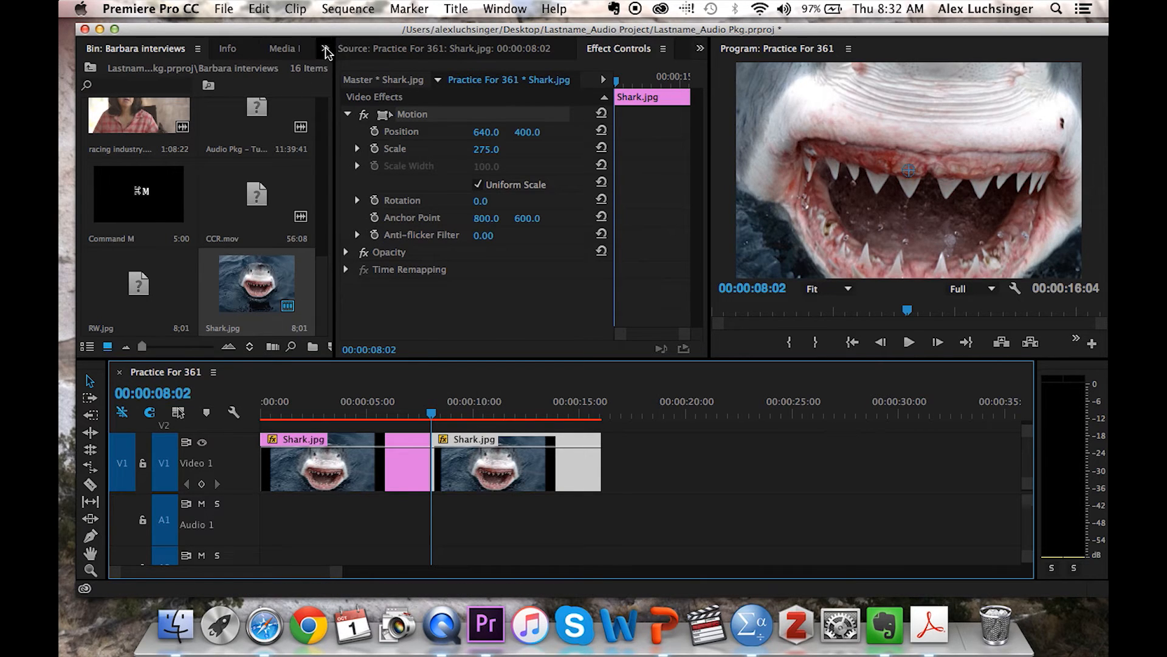
# - Apply the Cross Dissolve video transition to the cut between the two shark clips
pyautogui.click(326, 48)
pyautogui.click(351, 115)
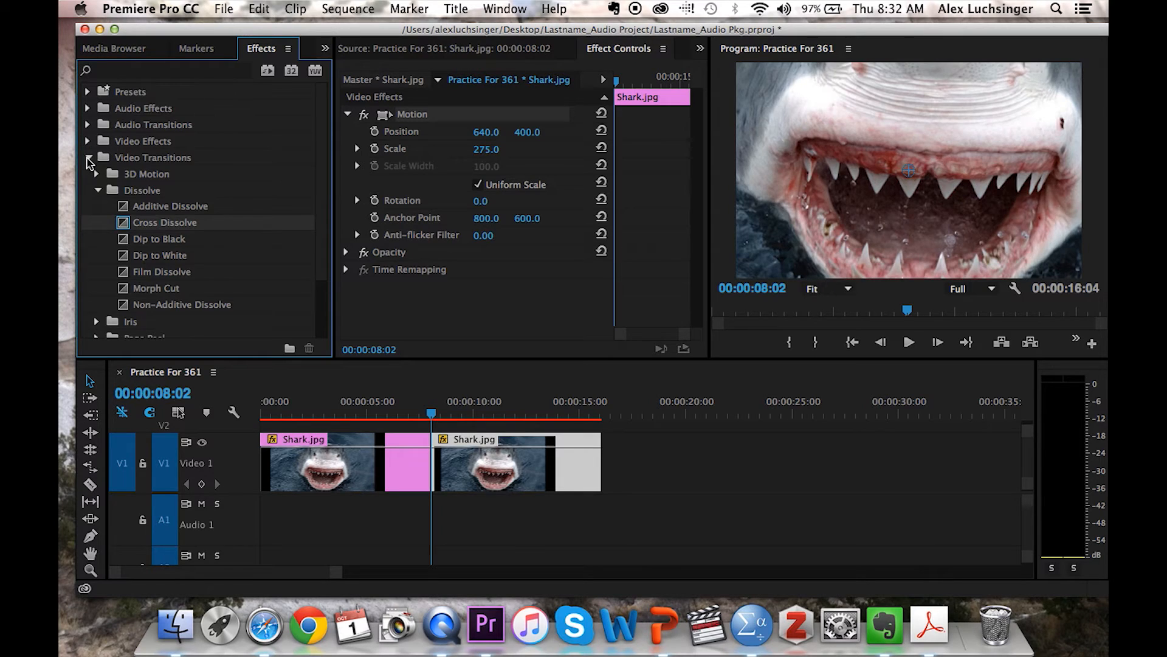
pyautogui.click(88, 158)
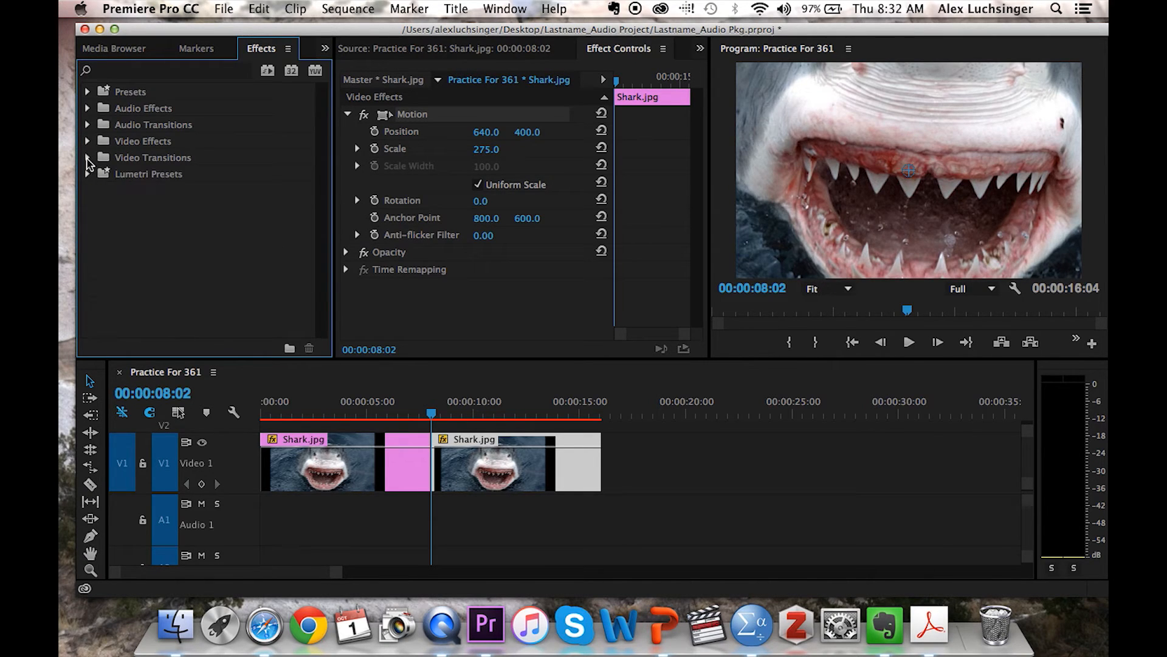
pyautogui.click(88, 158)
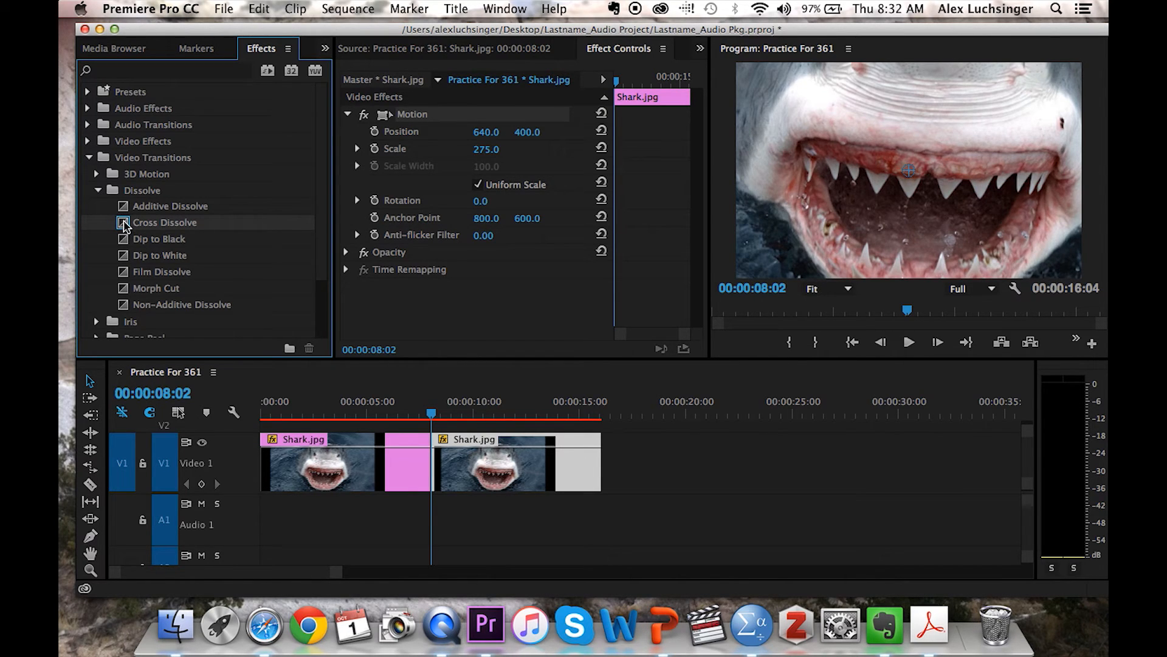
pyautogui.click(124, 224)
pyautogui.moveTo(124, 224); pyautogui.dragTo(432, 450)
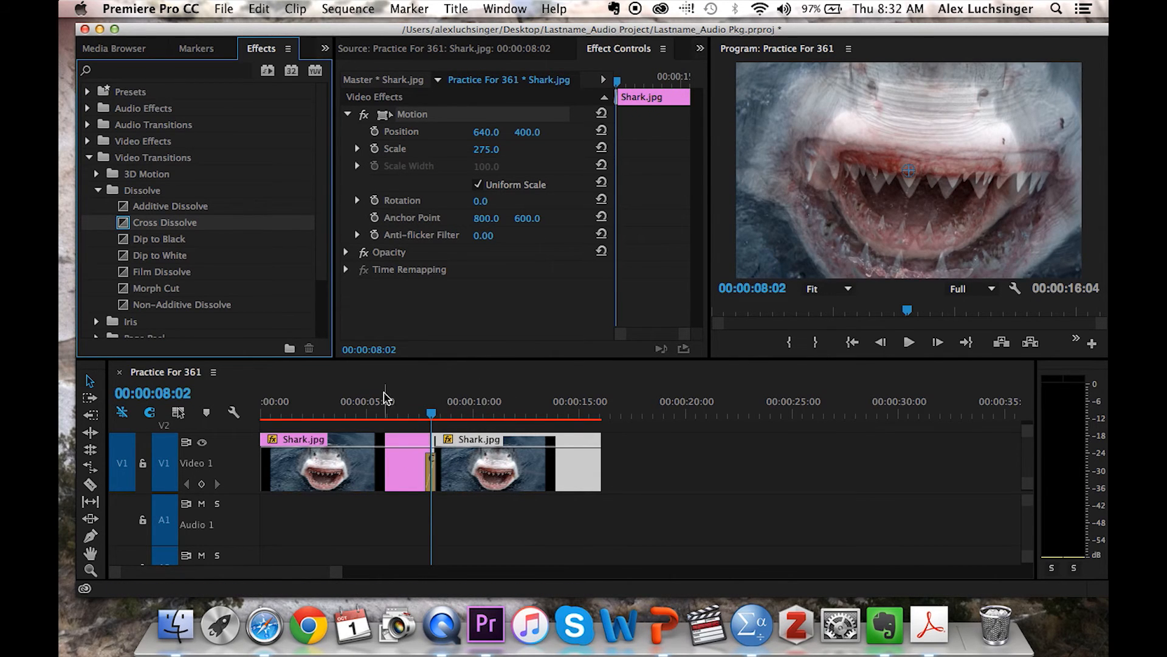
# - Preview the dissolve between the shark clips, and render the sequence from the start for smooth playback
pyautogui.click(379, 402)
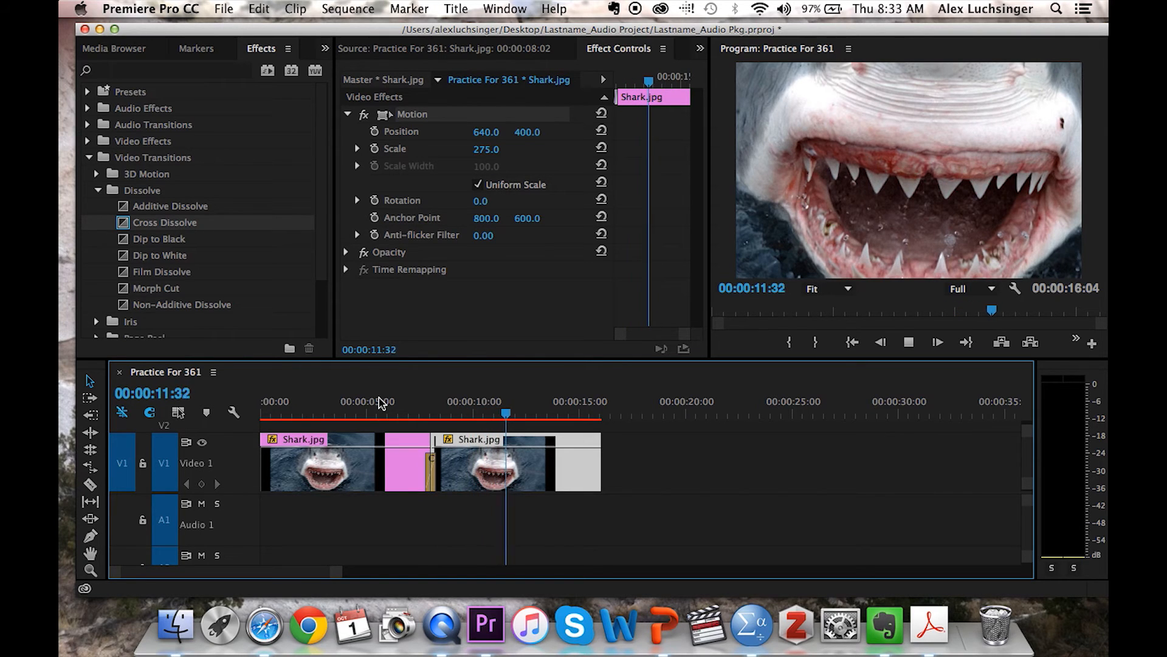
pyautogui.moveTo(378, 404); pyautogui.dragTo(235, 408)
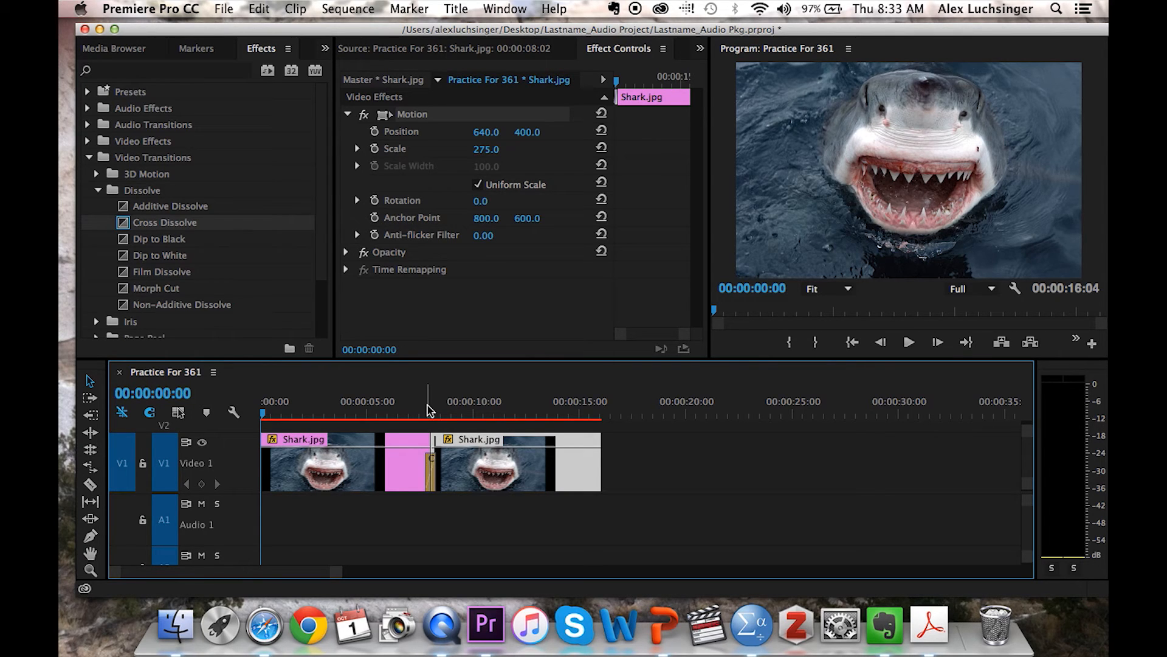
pyautogui.press('Return')
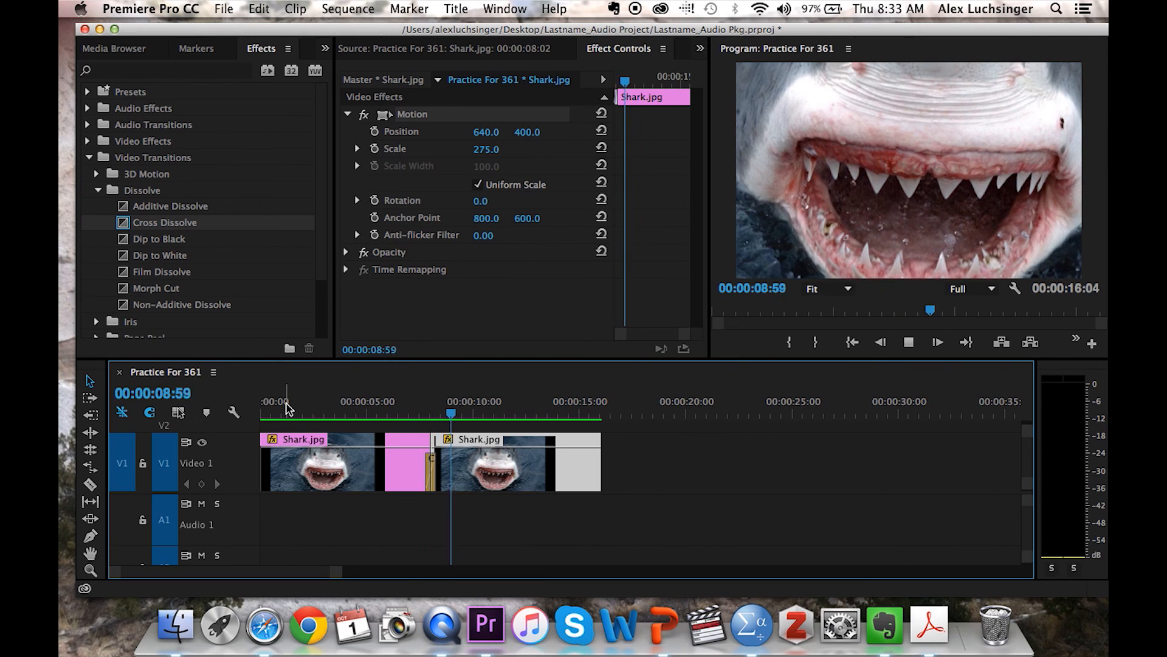
pyautogui.press('space')
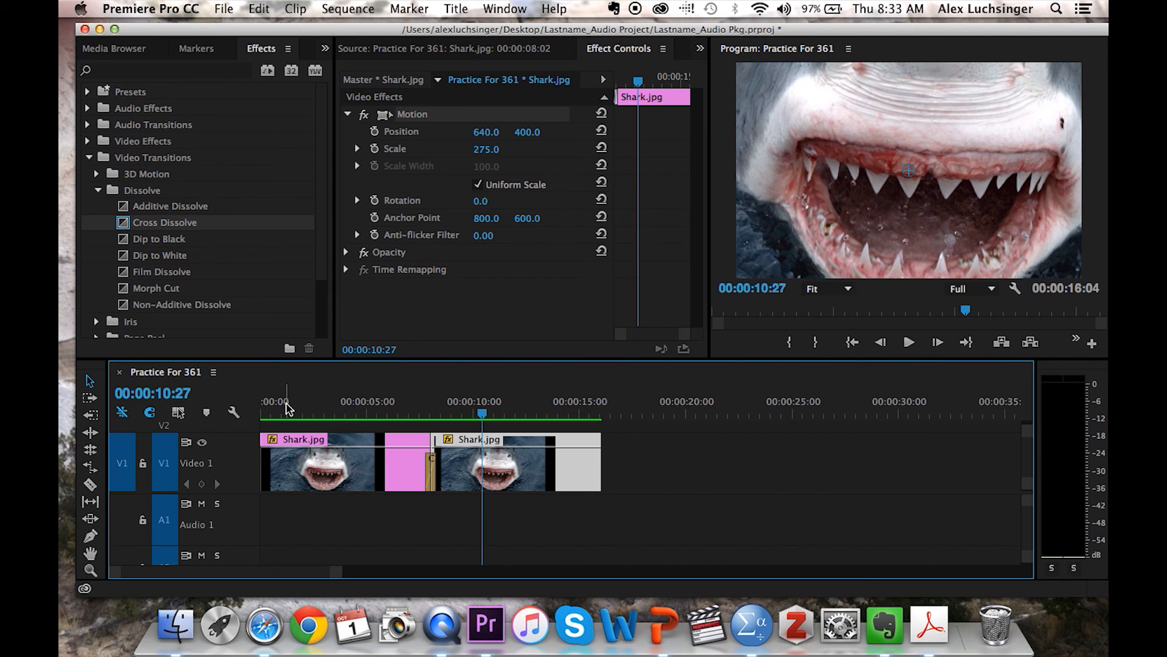
# - Try to save the project, and switch to QuickTime Player
pyautogui.press('cmd+s')
pyautogui.press('super+s')
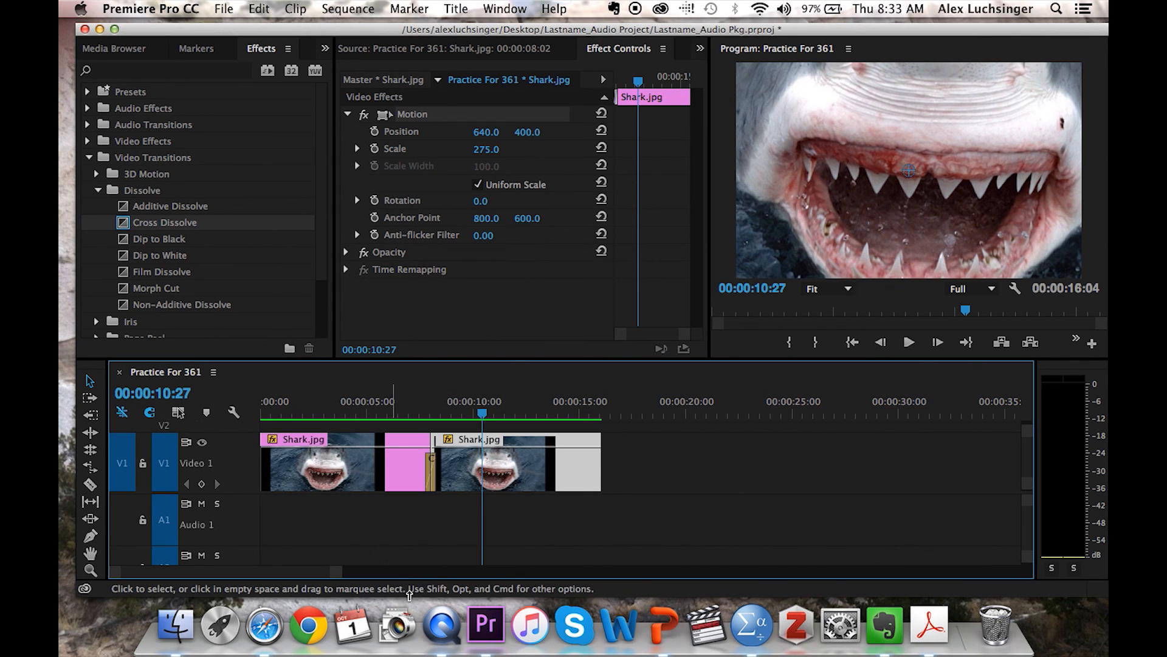
pyautogui.click(439, 627)
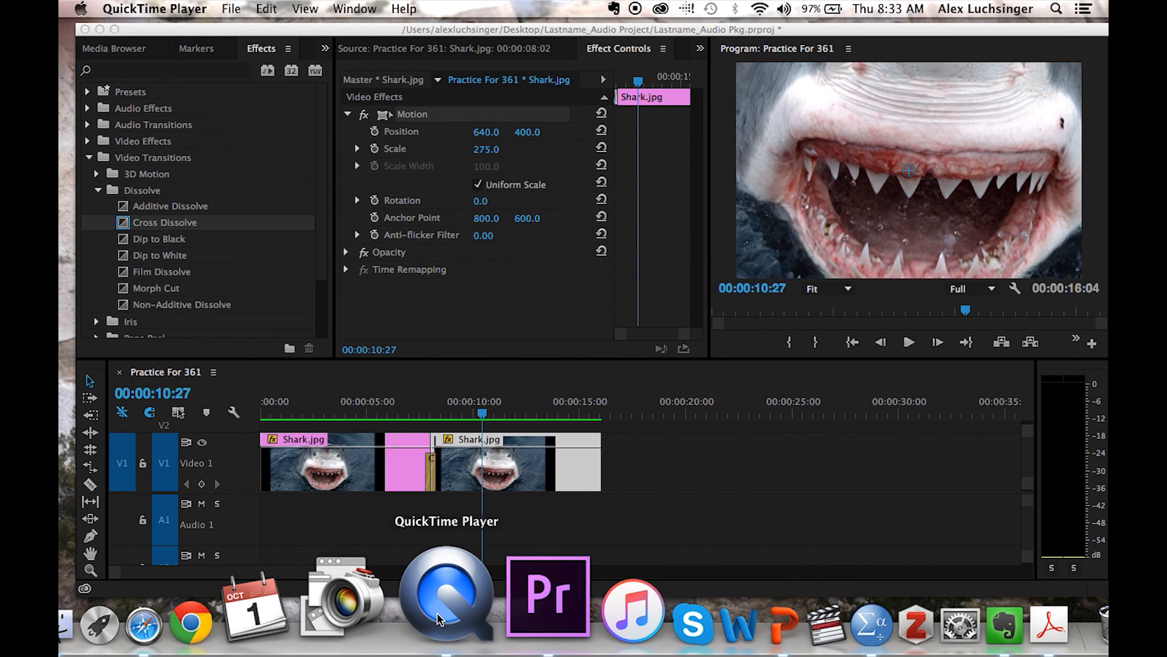